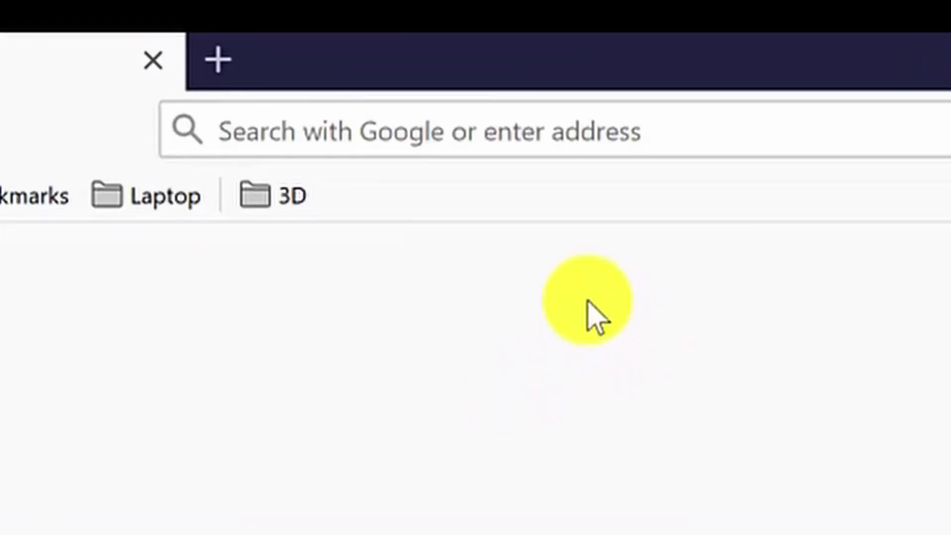
- Search Google for 'mixamo', open mixamo.com and sign in through Adobe
left_click(731, 136)
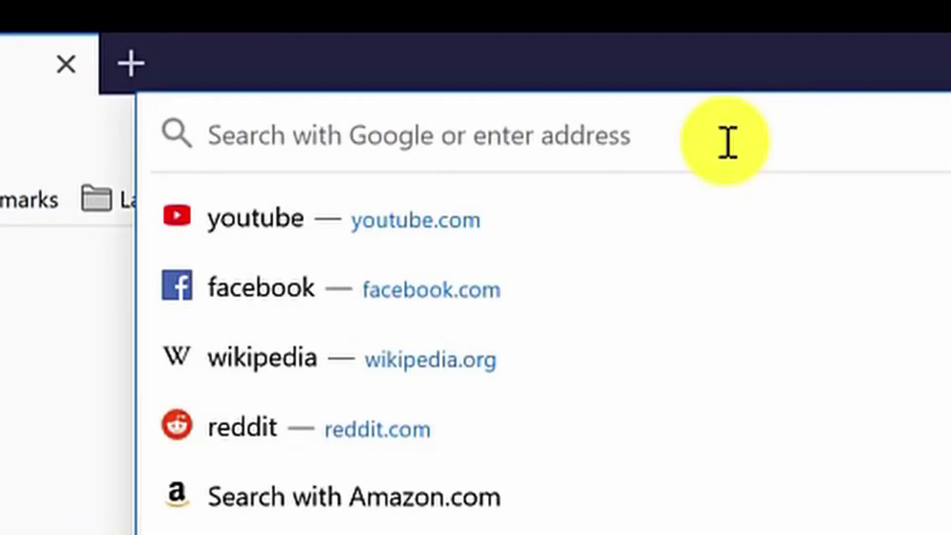
type("mixamo")
key("Return")
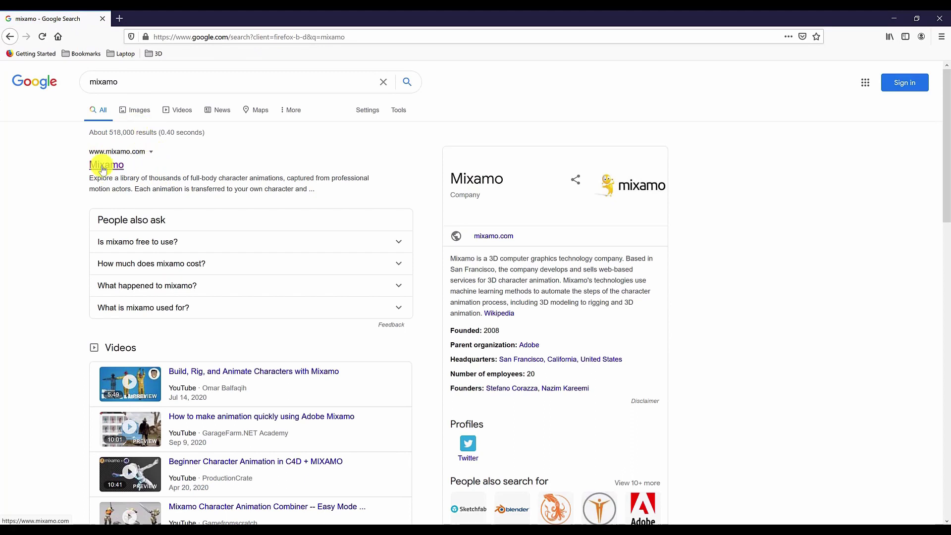
left_click(103, 166)
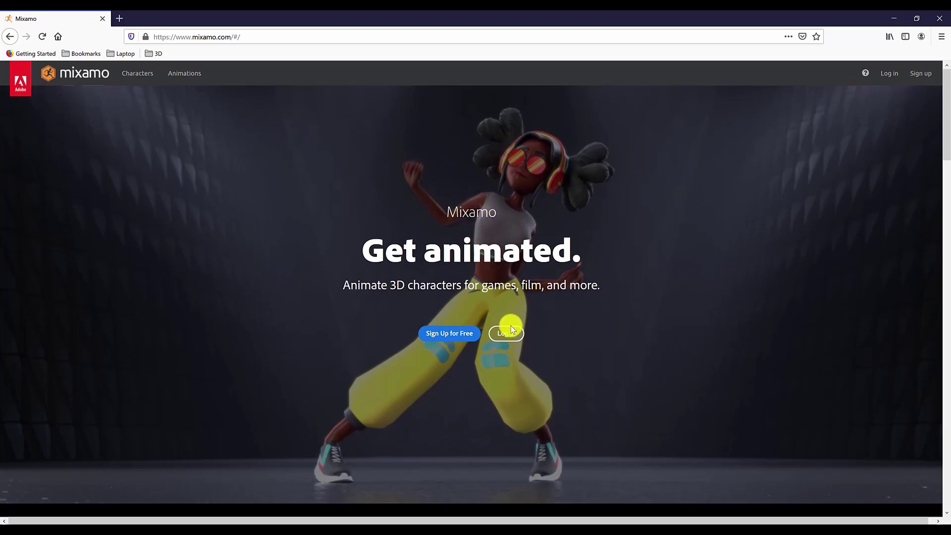
left_click(512, 338)
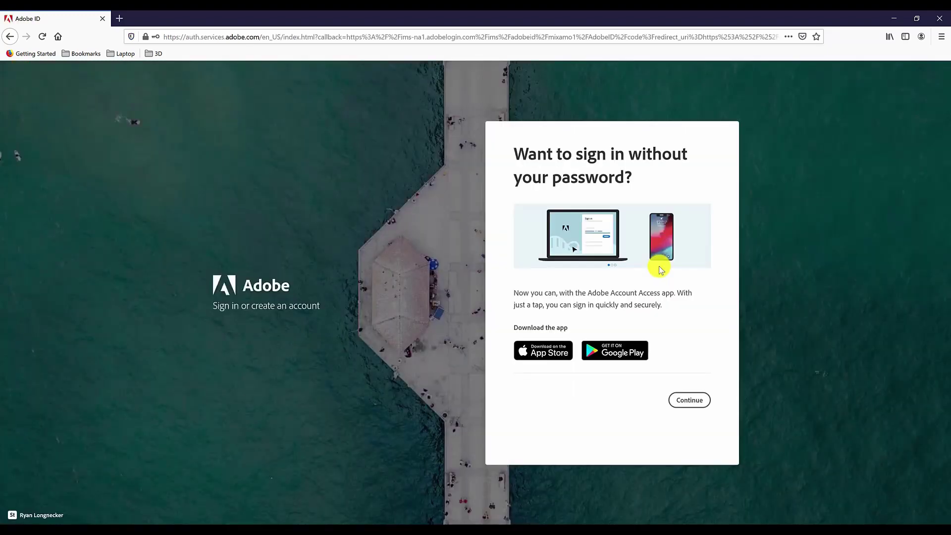
left_click(689, 401)
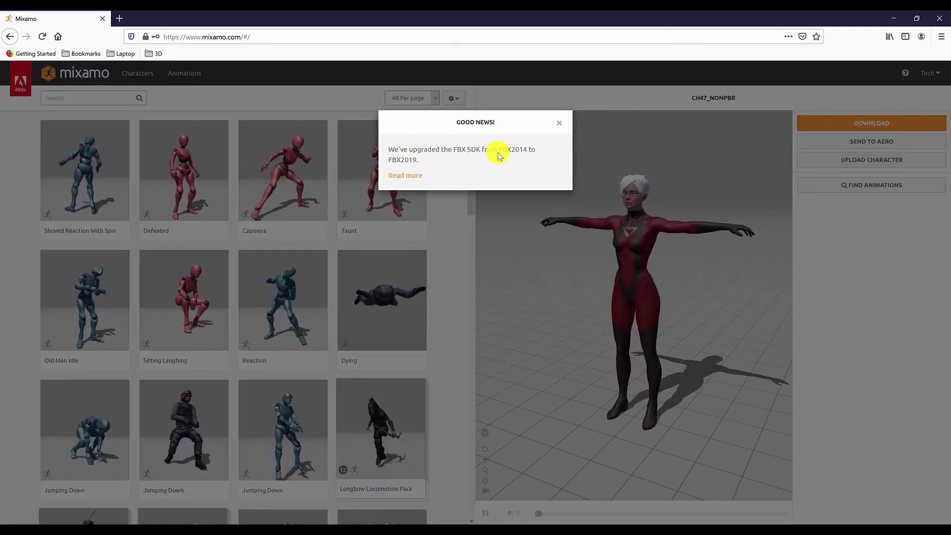
- Dismiss the upgrade notice and browse characters at 96 per page
left_click(559, 122)
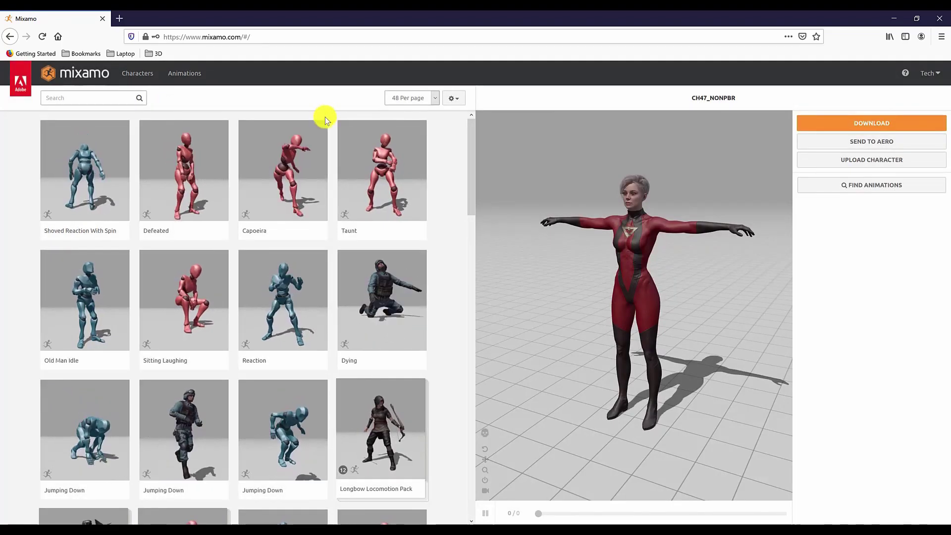
left_click(137, 77)
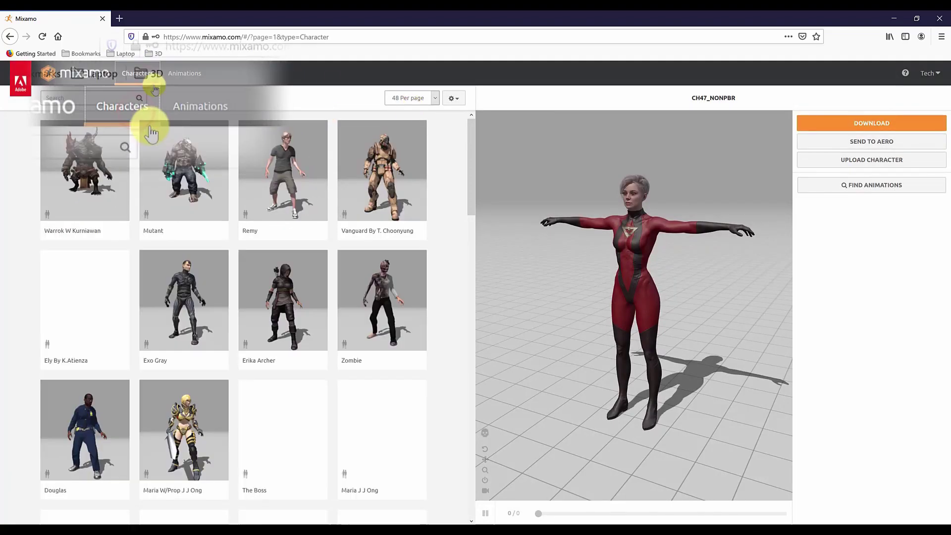
scroll(271, 424, "down", 20)
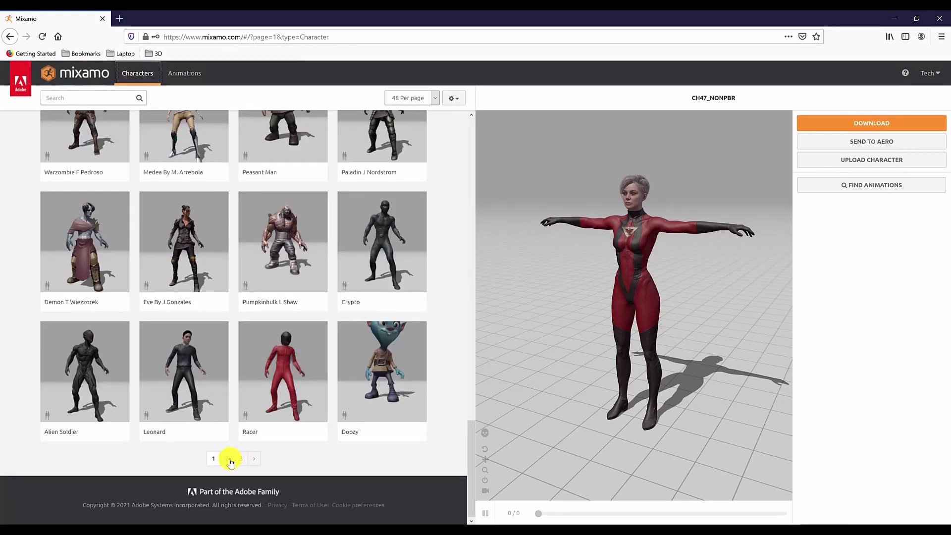
scroll(415, 162, "up", 10)
left_click(405, 98)
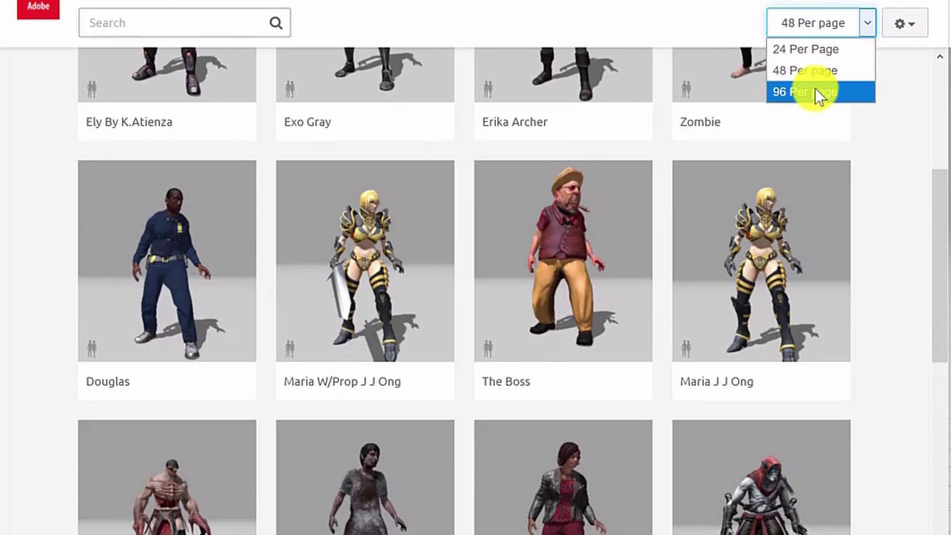
left_click(821, 87)
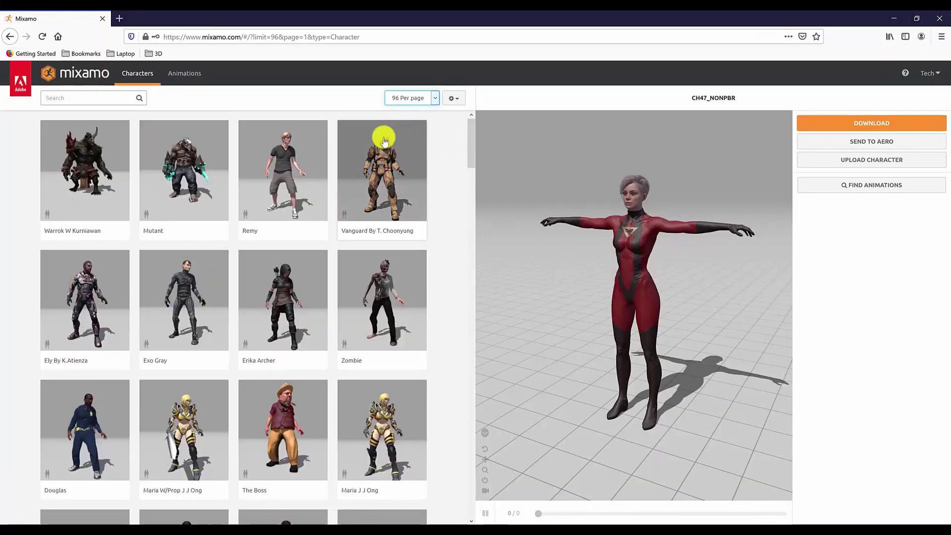
- Select Jennifer and confirm her as the active character
scroll(414, 187, "down", 5)
scroll(445, 266, "down", 5)
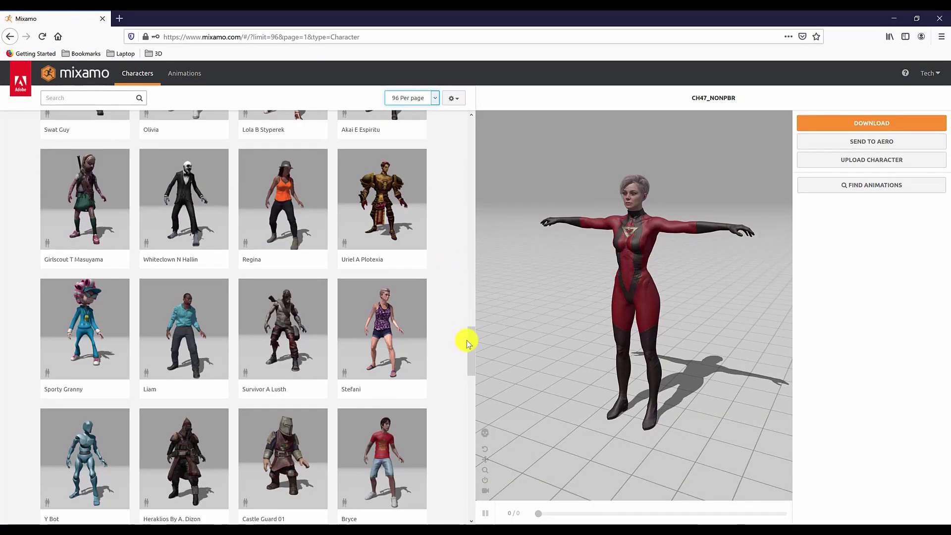
left_click_drag(468, 342, 452, 88)
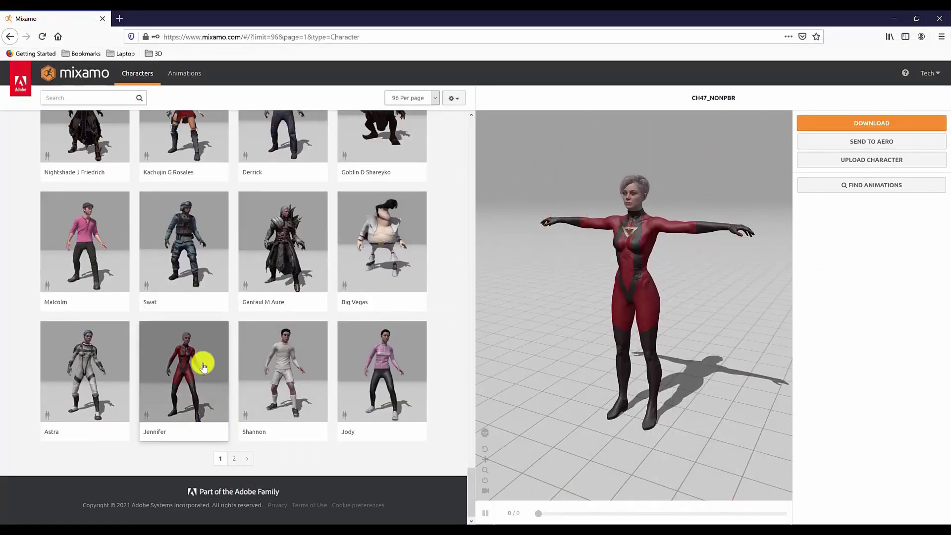
left_click(204, 367)
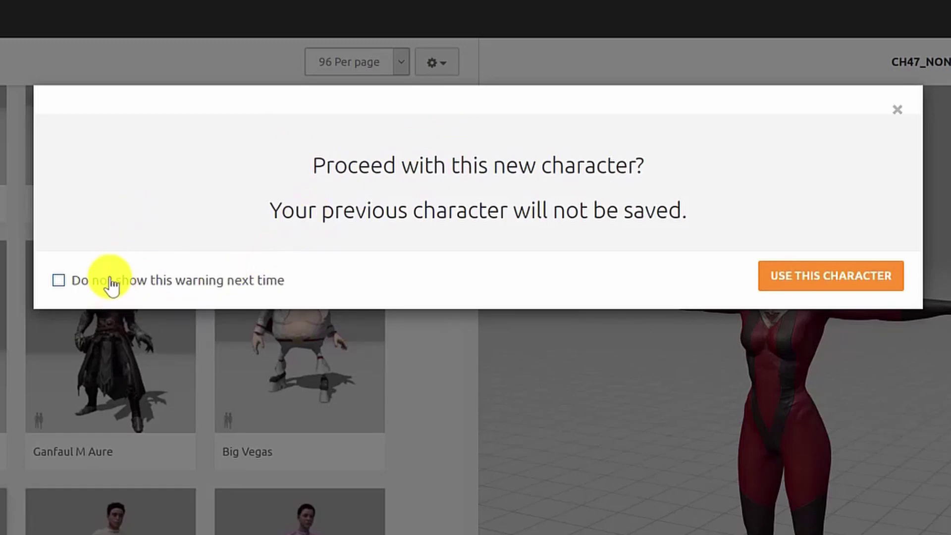
left_click(830, 276)
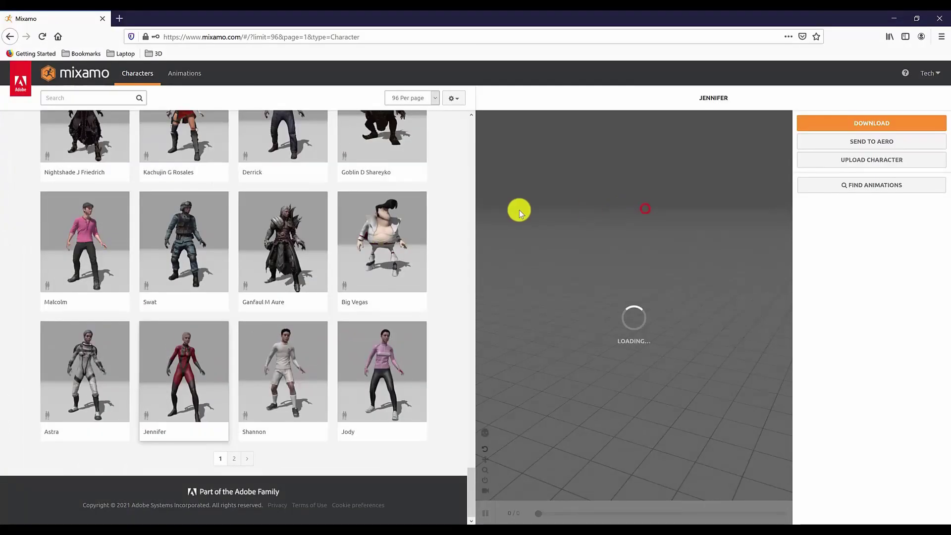
- Set Jennifer's download options to FBX Binary format with Original Pose
scroll(339, 195, "down", 6)
scroll(385, 236, "down", 4)
left_click_drag(664, 250, 670, 242)
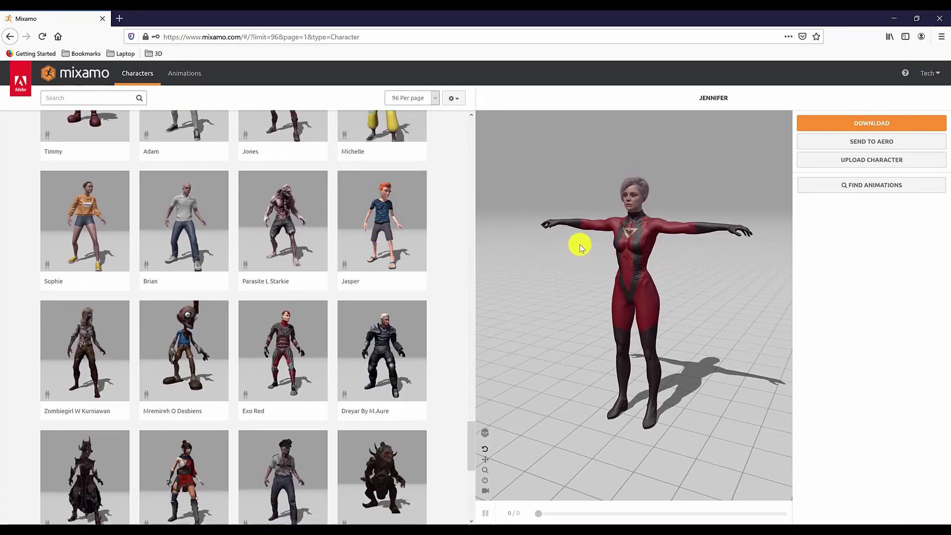
left_click(865, 128)
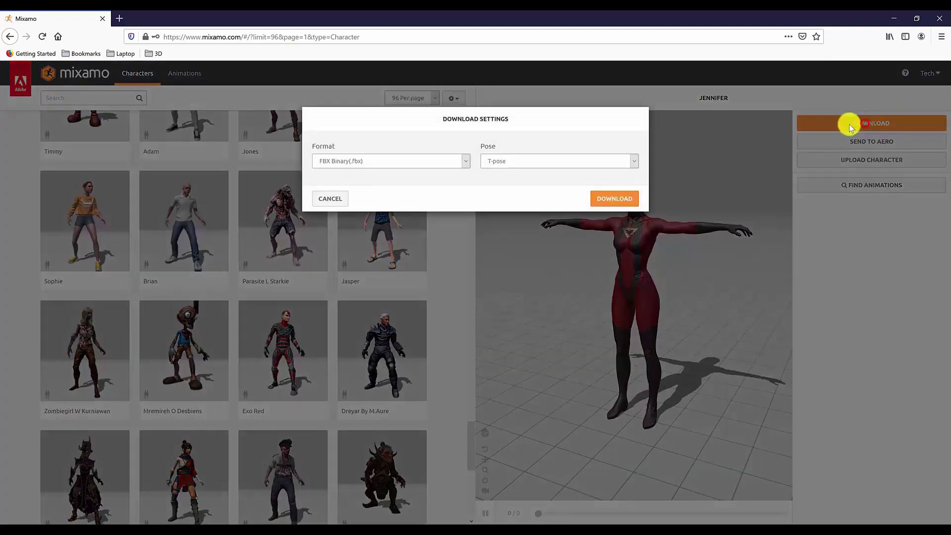
left_click(406, 223)
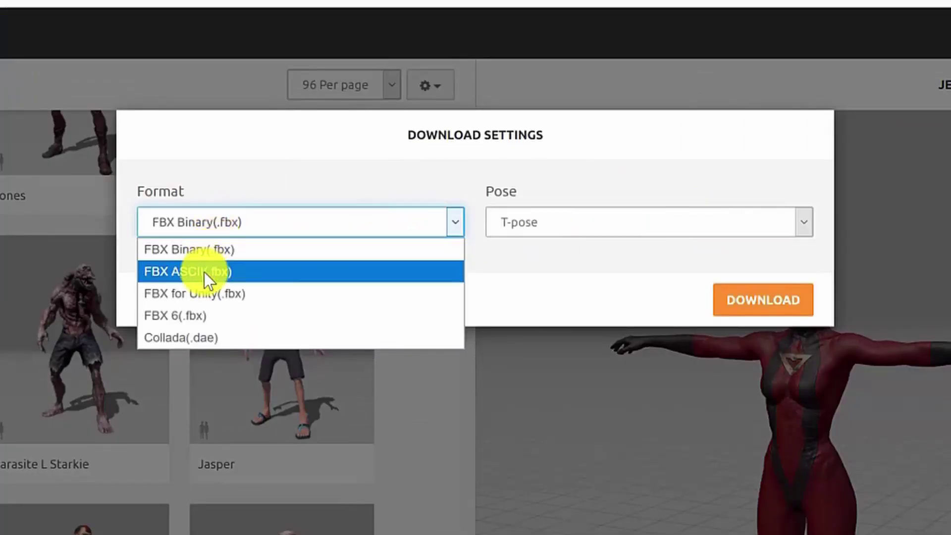
left_click(608, 181)
left_click(605, 220)
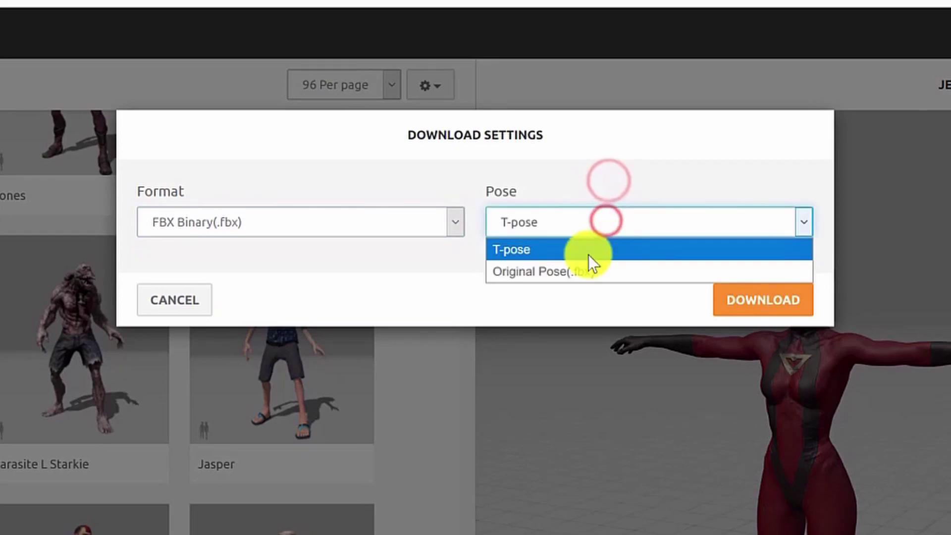
left_click(587, 270)
left_click(603, 212)
key("Escape")
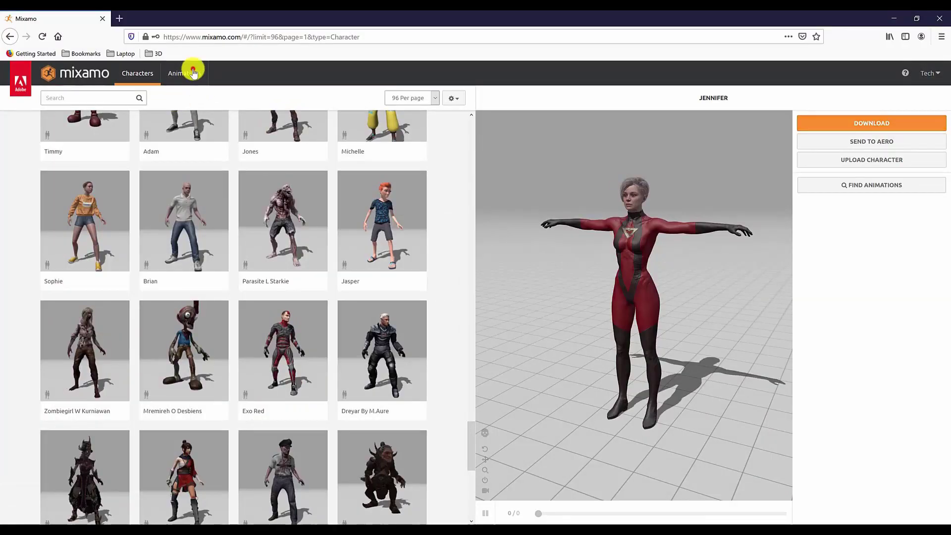
- Switch the library to animations and scroll through the list
left_click(193, 74)
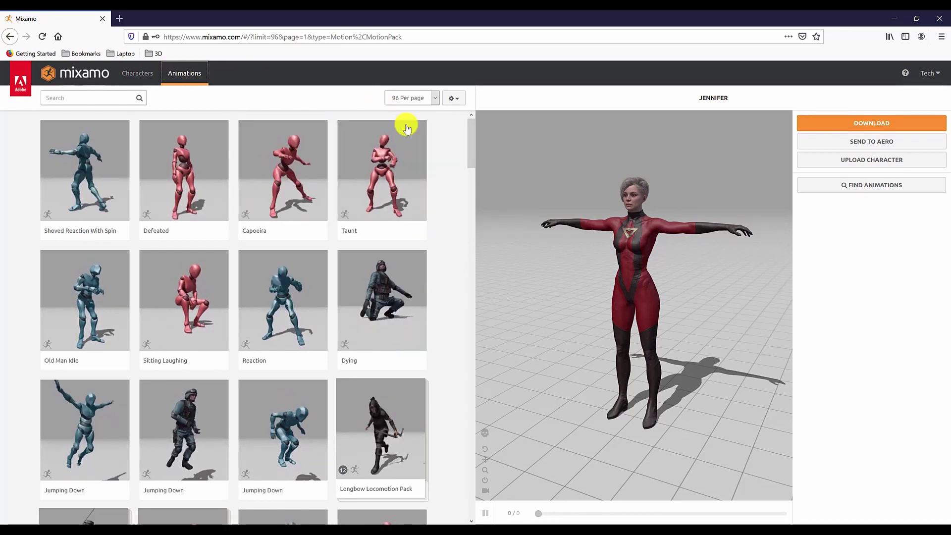
left_click(426, 95)
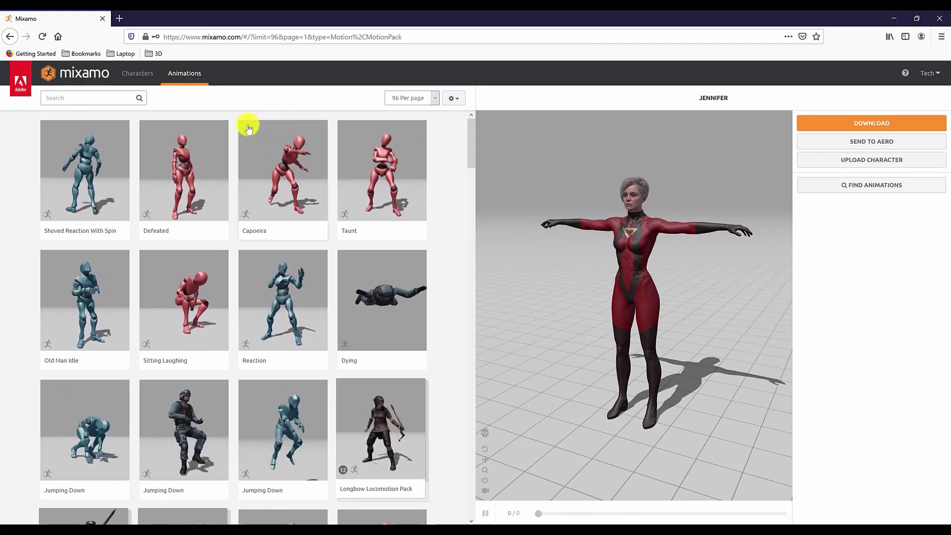
scroll(277, 198, "down", 5)
left_click_drag(473, 202, 455, 520)
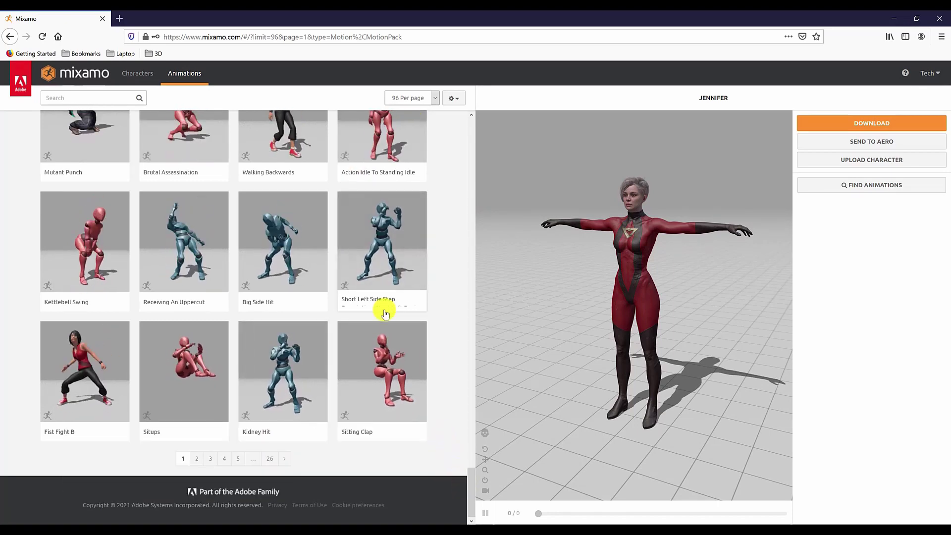
left_click_drag(480, 358, 479, 132)
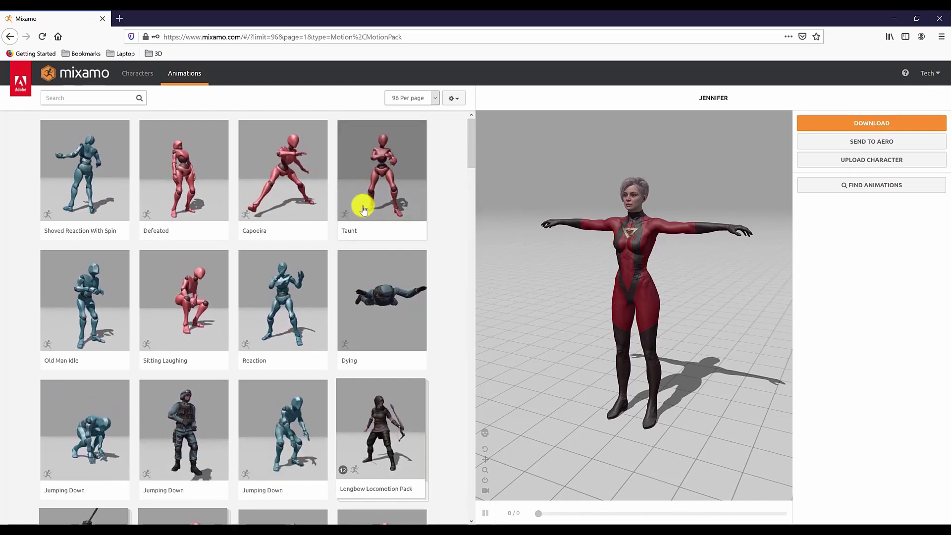
- Filter animations to the Dance genre and apply Hip Hop Dancing to Jennifer
left_click(114, 98)
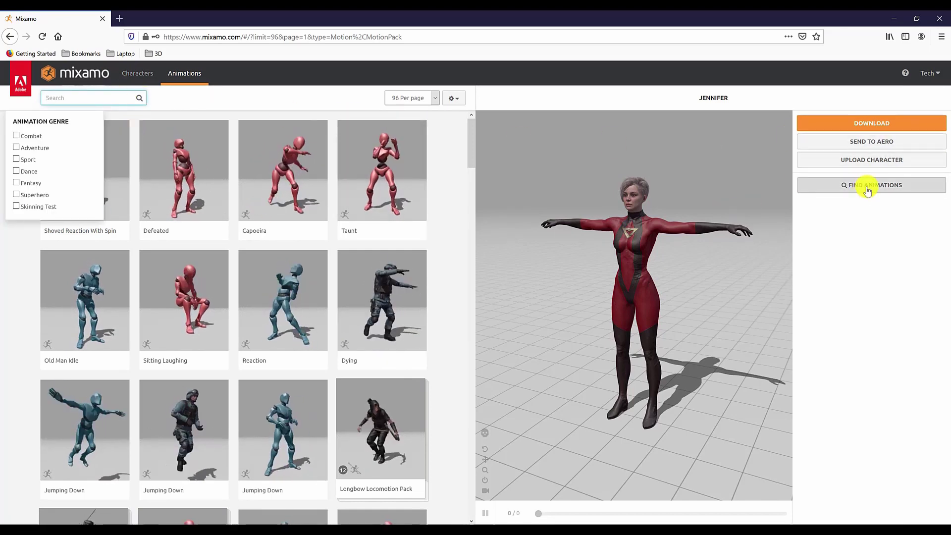
left_click(883, 191)
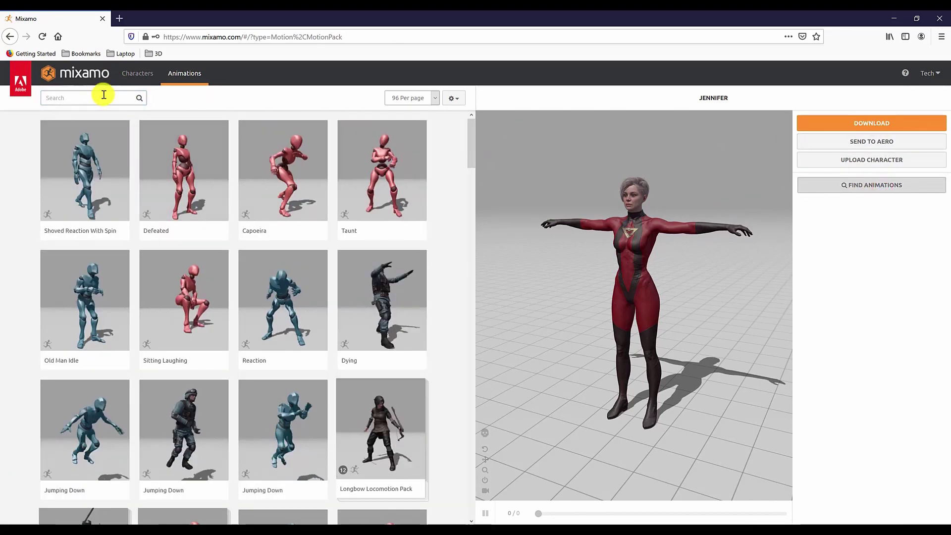
left_click(52, 104)
left_click(56, 96)
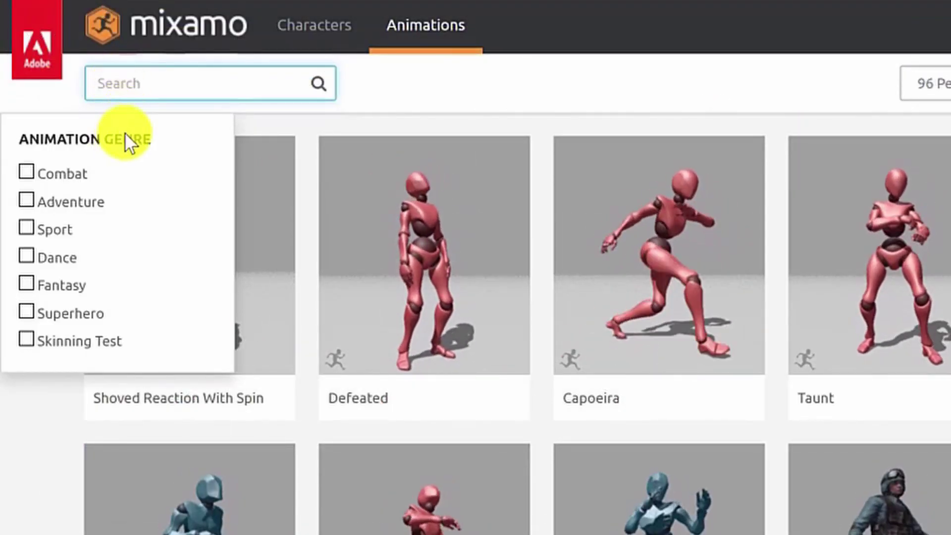
left_click(36, 257)
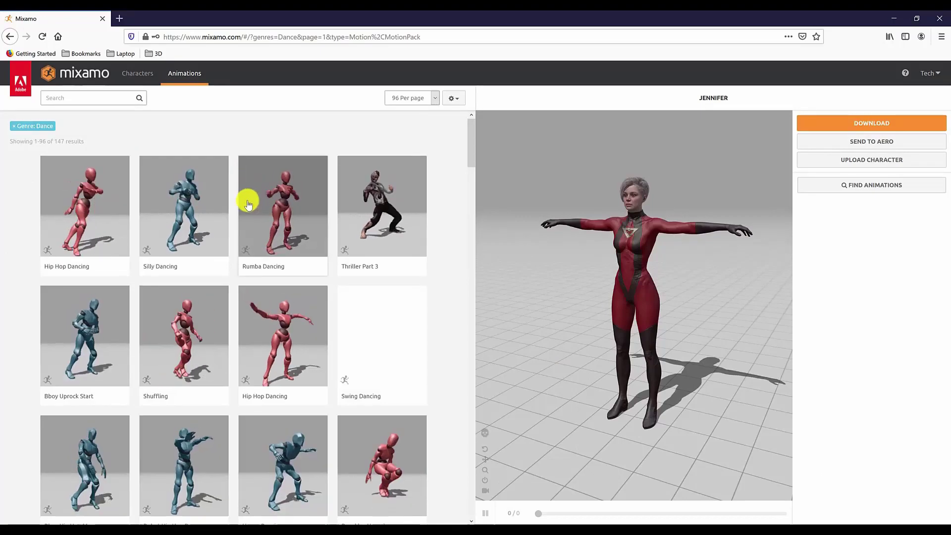
scroll(262, 238, "down", 10)
scroll(282, 282, "up", 10)
scroll(208, 223, "up", 3)
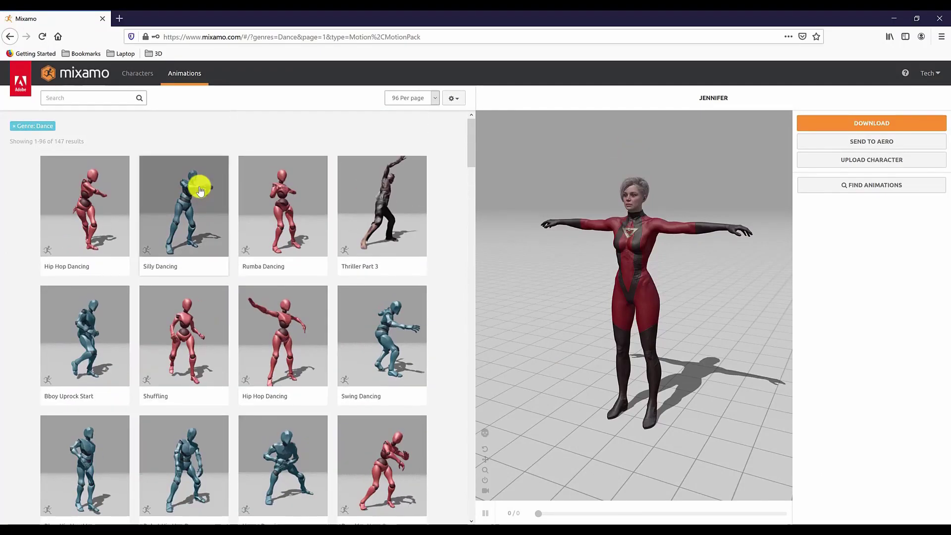
left_click(76, 194)
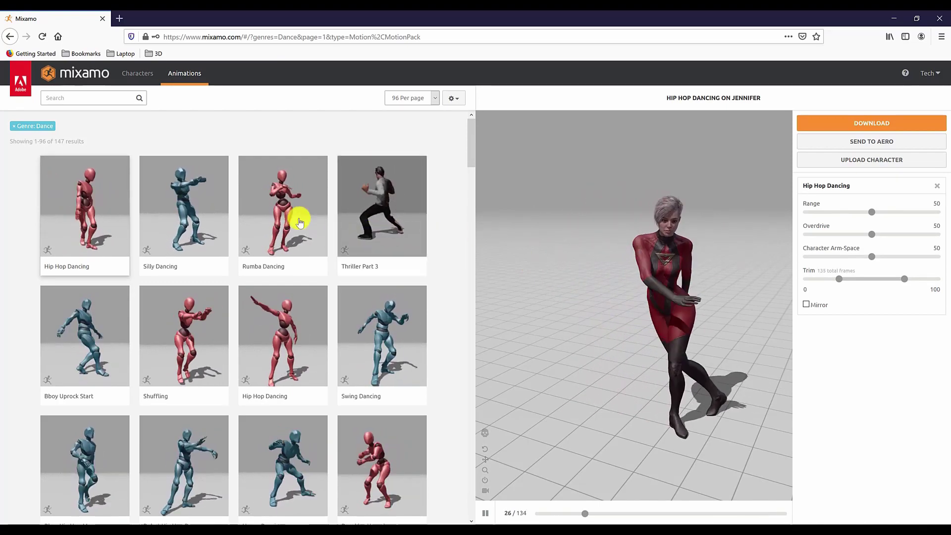
- Apply Rumba Dancing to Jennifer and toggle Skeleton View on and off
left_click(284, 220)
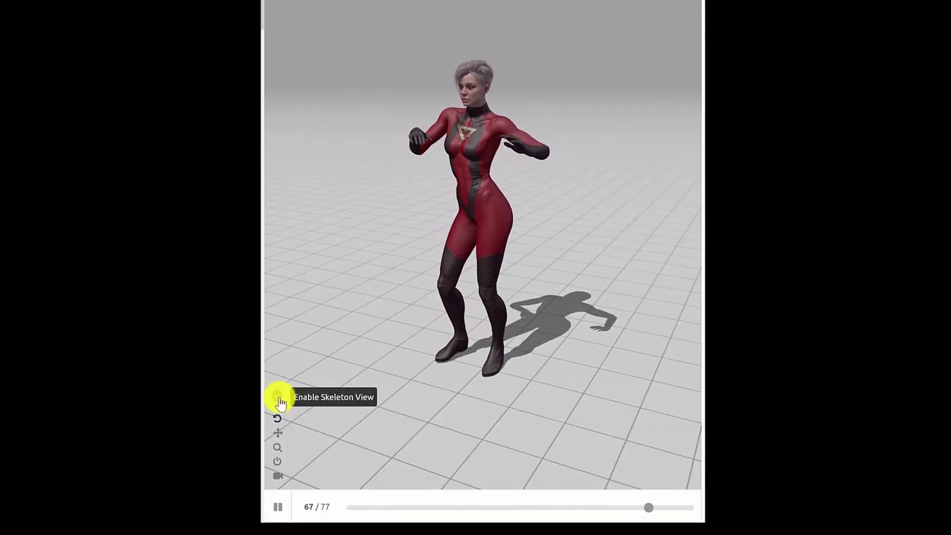
left_click(278, 399)
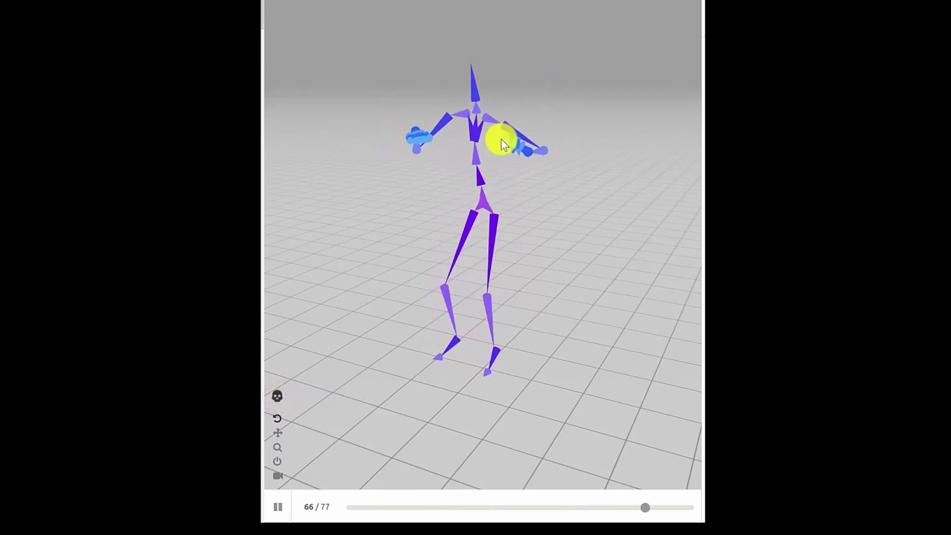
left_click(279, 399)
- Orbit, pan and zoom the preview camera, then reset it and toggle camera follow
left_click(277, 418)
mouse_move(511, 355)
left_mouse_down()
mouse_move(310, 343)
mouse_move(367, 316)
mouse_move(541, 350)
mouse_move(533, 310)
mouse_move(427, 341)
mouse_move(525, 321)
mouse_move(499, 328)
mouse_move(481, 299)
mouse_move(554, 314)
mouse_move(402, 369)
mouse_move(400, 379)
mouse_move(457, 374)
left_mouse_up()
left_click(278, 433)
mouse_move(430, 409)
left_mouse_down()
mouse_move(417, 390)
mouse_move(320, 403)
left_mouse_up()
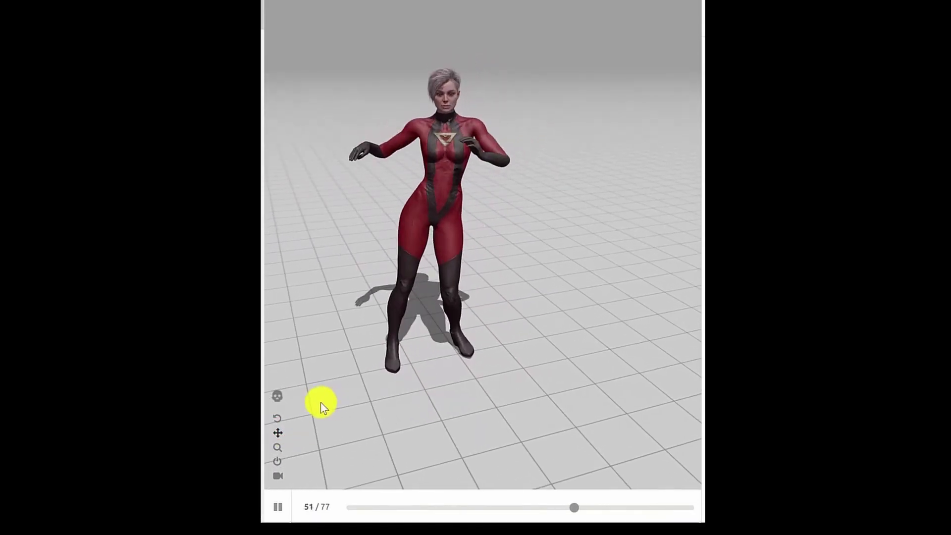
left_click(277, 447)
mouse_move(352, 428)
left_mouse_down()
mouse_move(394, 388)
mouse_move(384, 427)
mouse_move(323, 499)
left_mouse_up()
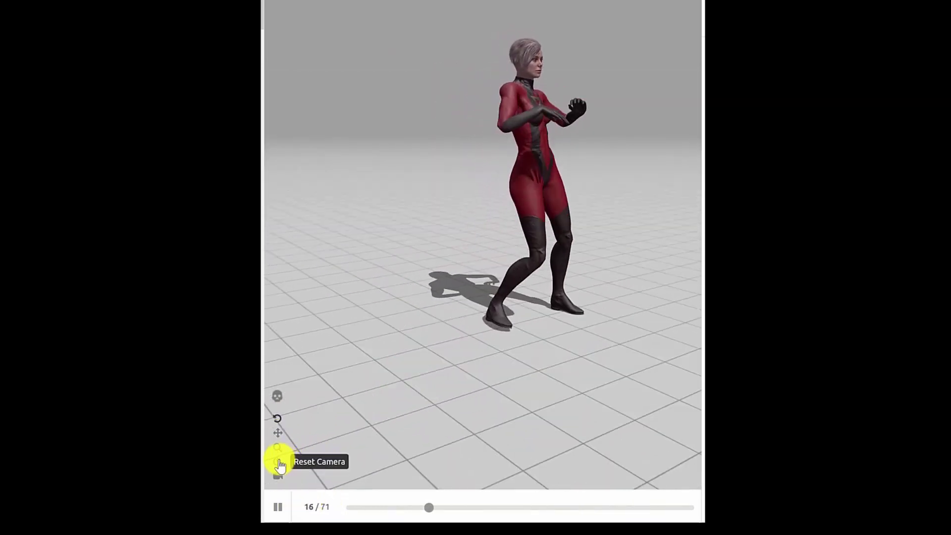
left_click(278, 462)
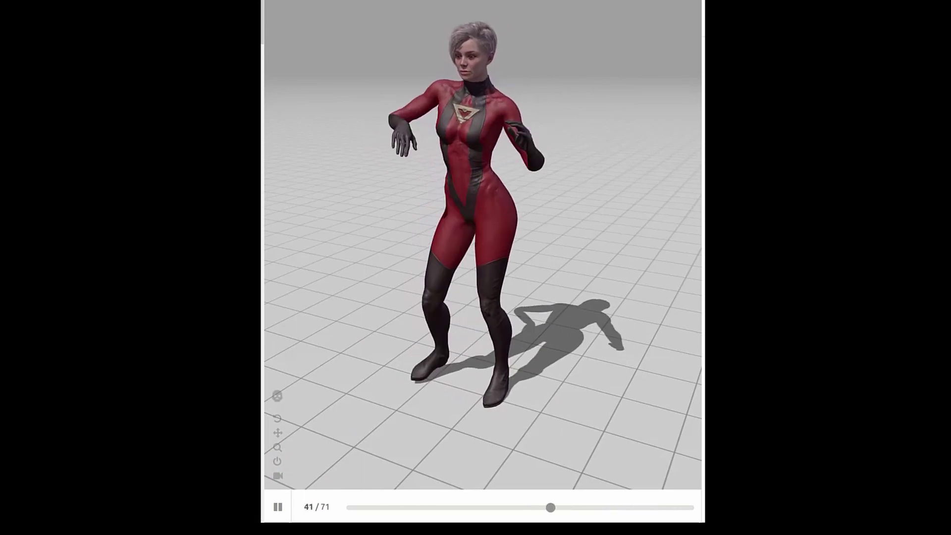
left_click(276, 479)
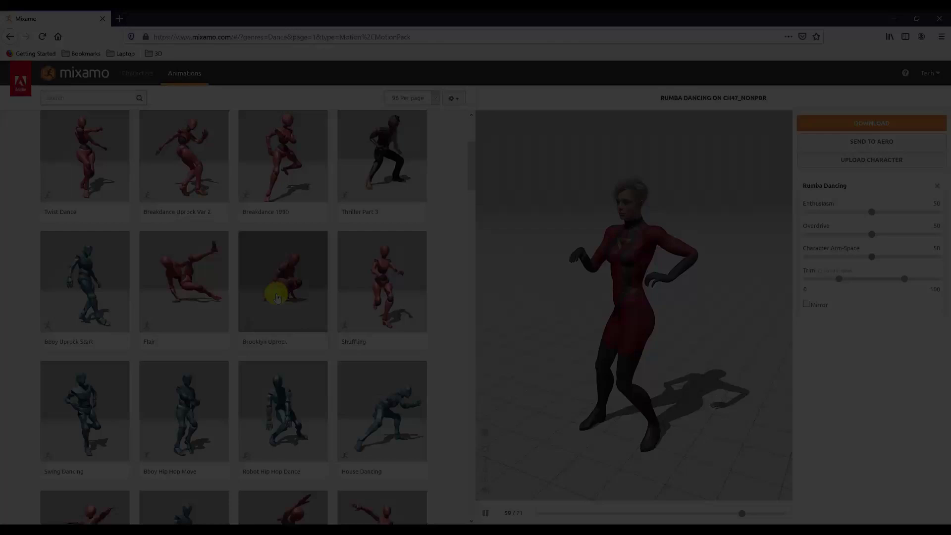
- Pause the Rumba Dancing animation preview
scroll(277, 297, "down", 3)
scroll(238, 307, "up", 4)
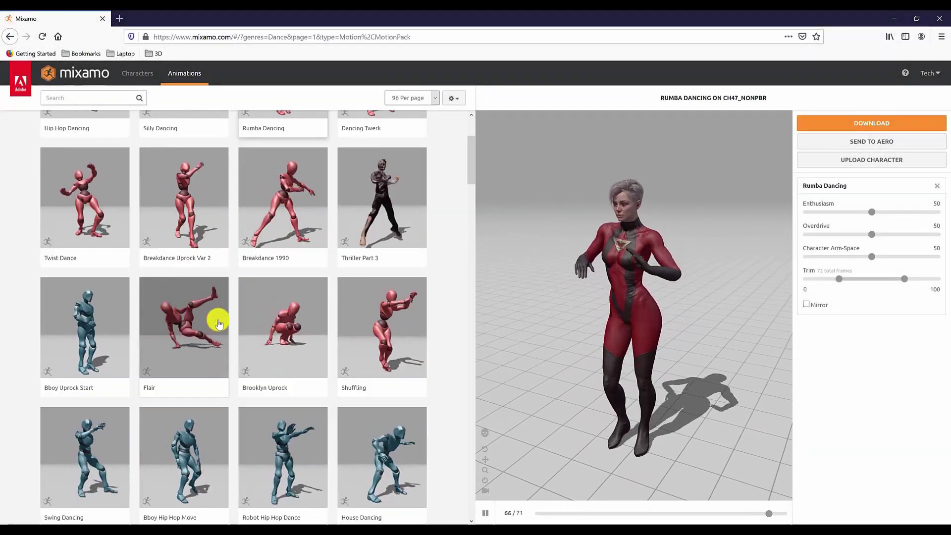
left_click(272, 334)
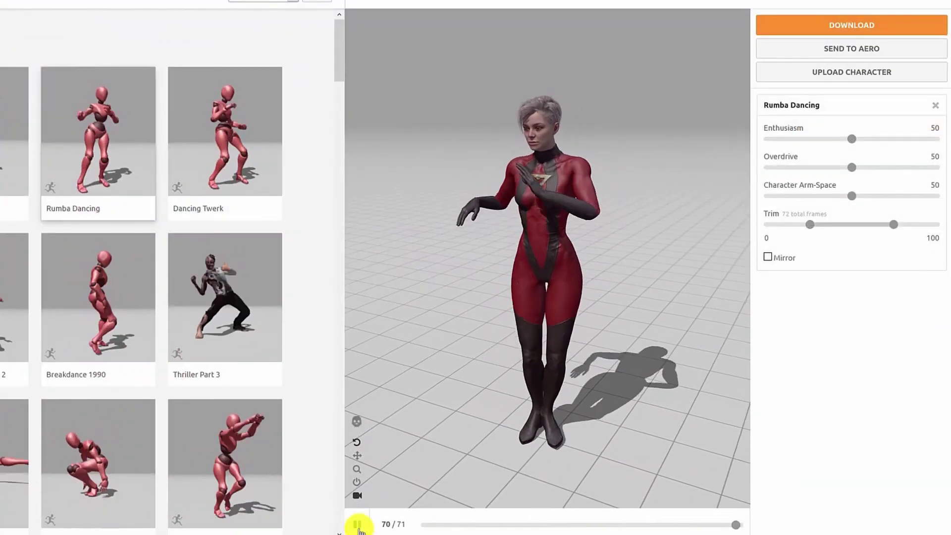
left_click(357, 524)
- Download Rumba Dancing as FBX Binary with skin, 30 FPS, no keyframe reduction
left_click(860, 23)
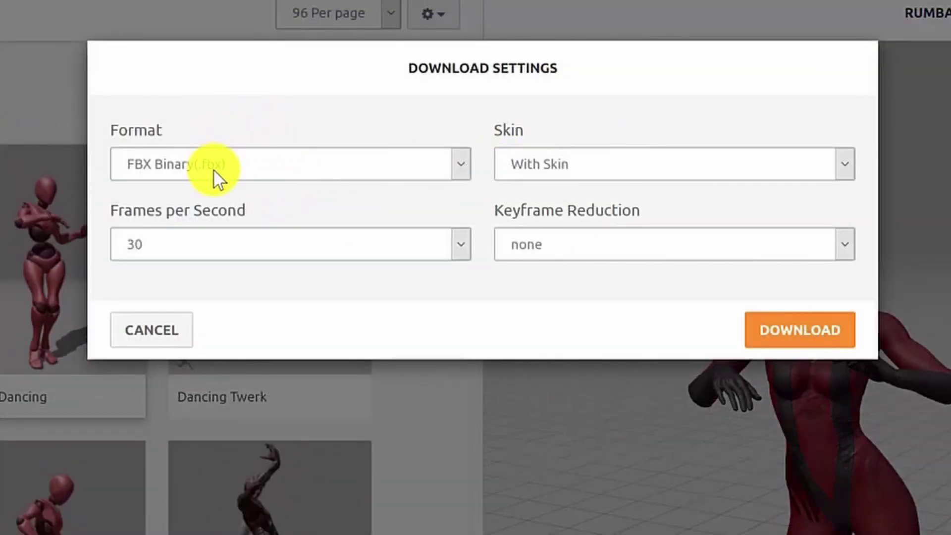
left_click(216, 171)
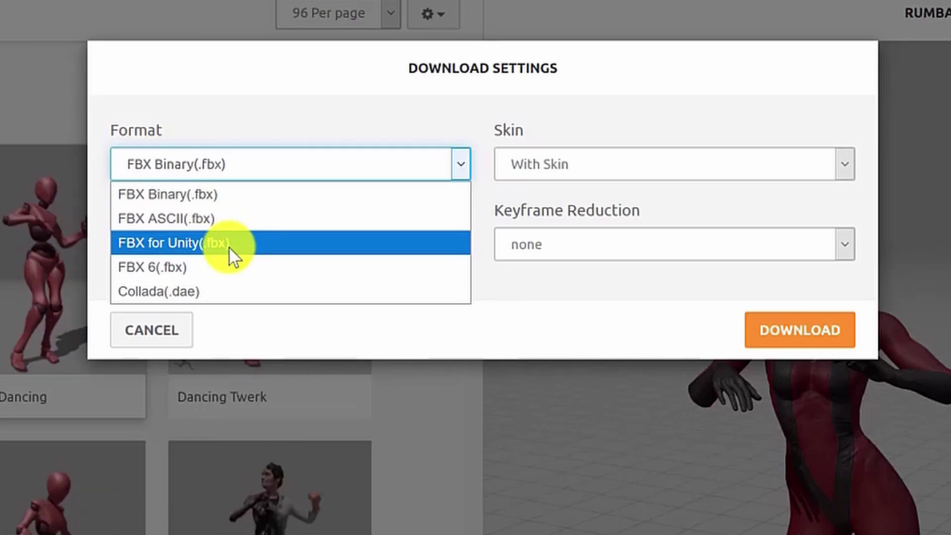
left_click(560, 128)
left_click(569, 159)
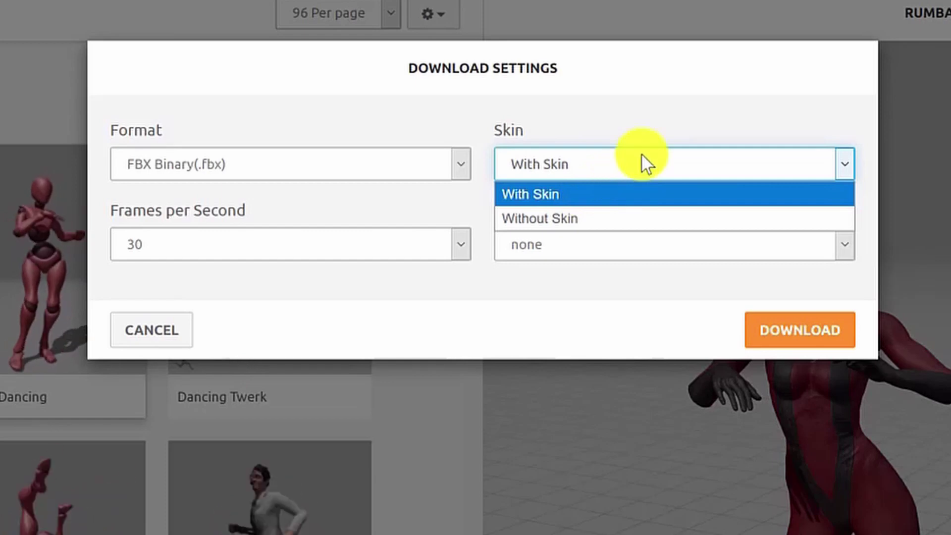
left_click(652, 90)
left_click(388, 245)
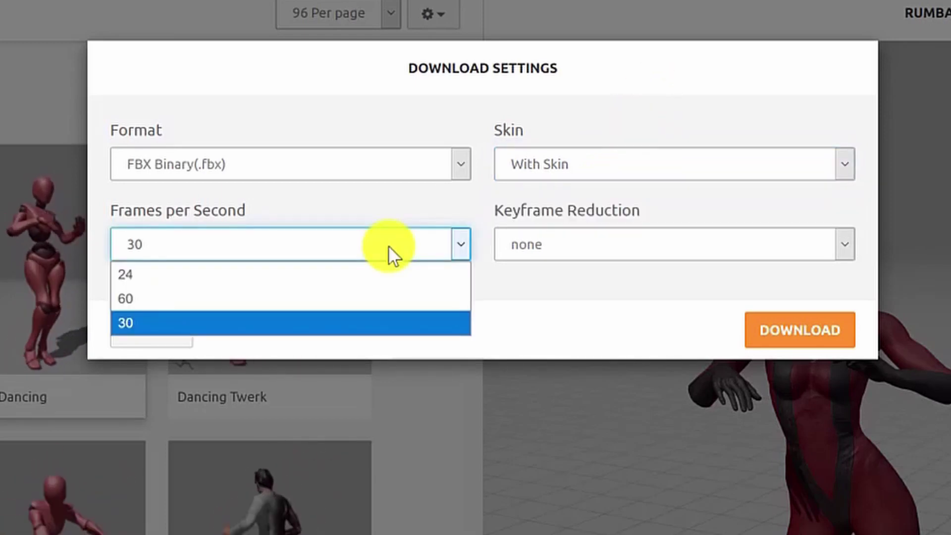
left_click(570, 213)
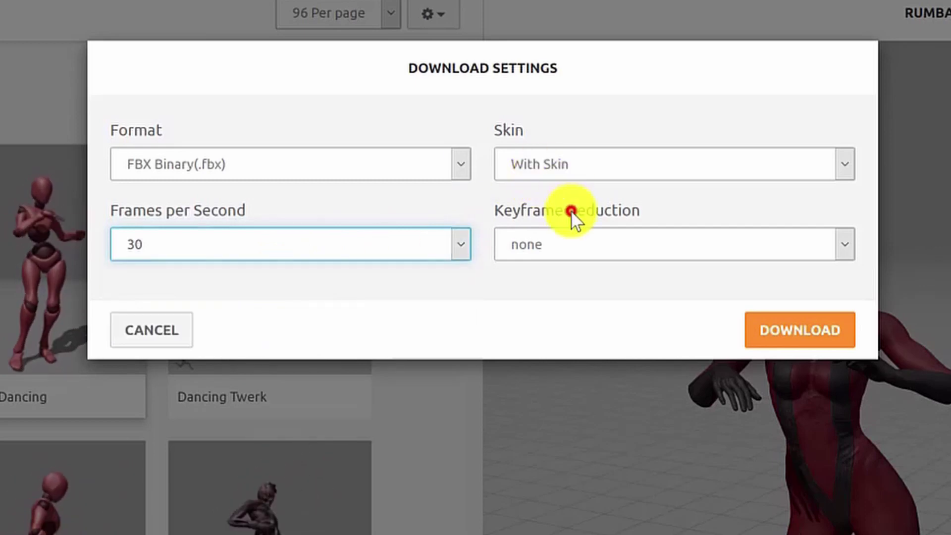
left_click(587, 238)
left_click(603, 220)
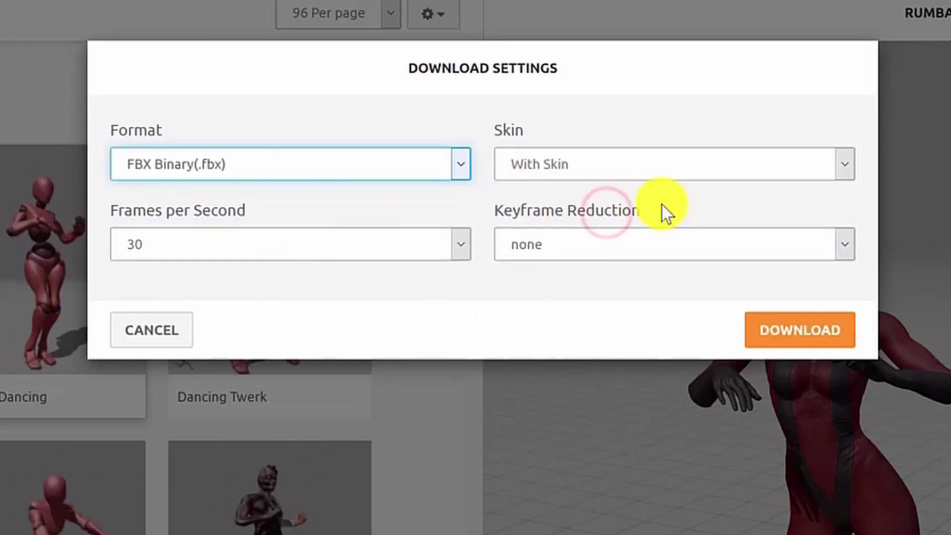
left_click(780, 341)
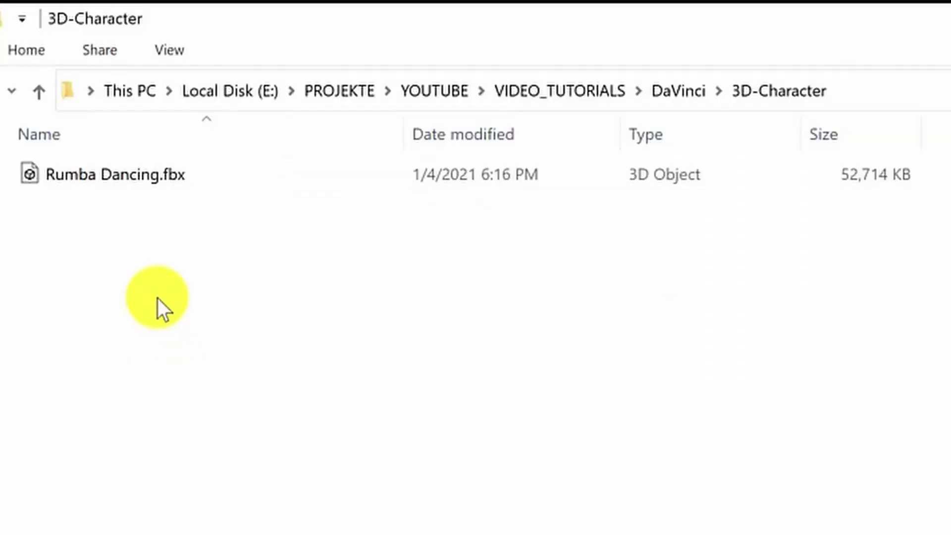
- Open Rumba Dancing.fbx from the 3D-Character folder in 3D Viewer
left_click(152, 170)
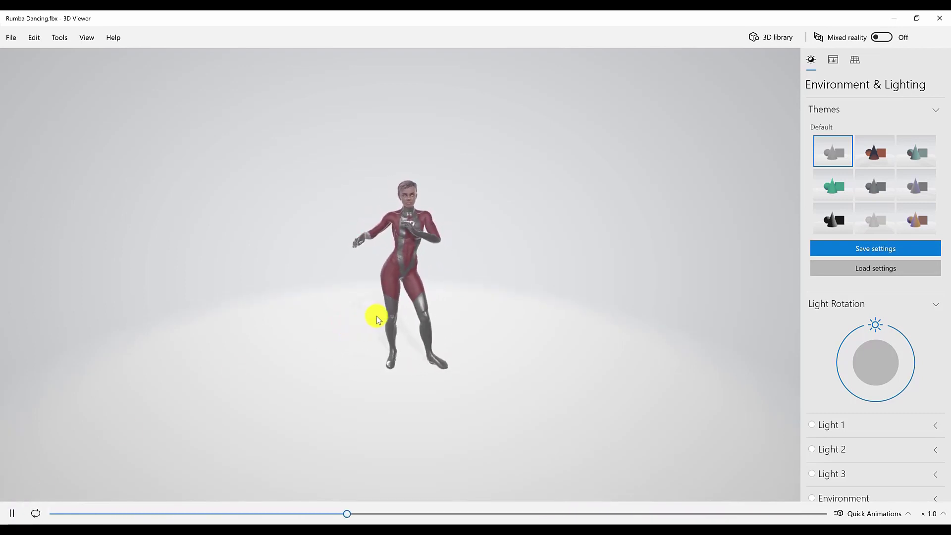
- Orbit the 3D Viewer camera around the dancing Jennifer model
left_click_drag(375, 317, 382, 331)
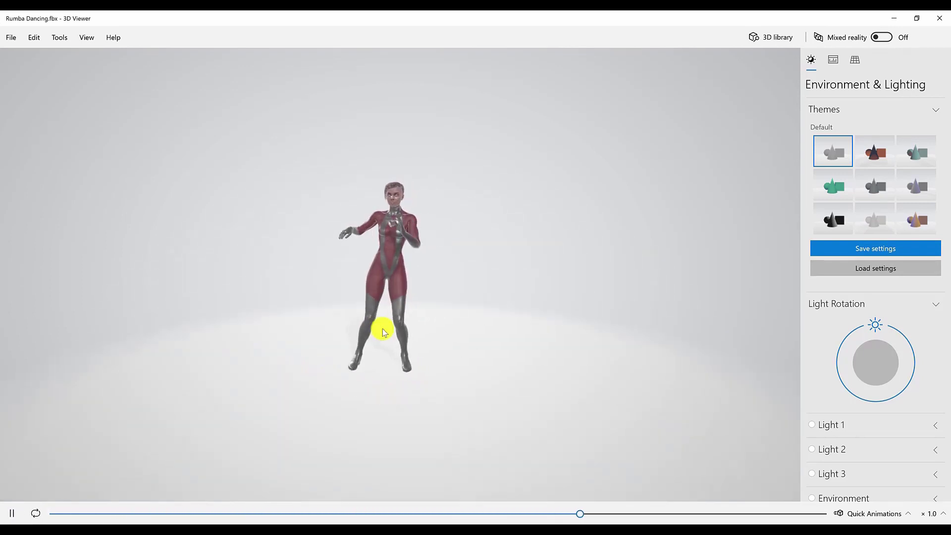